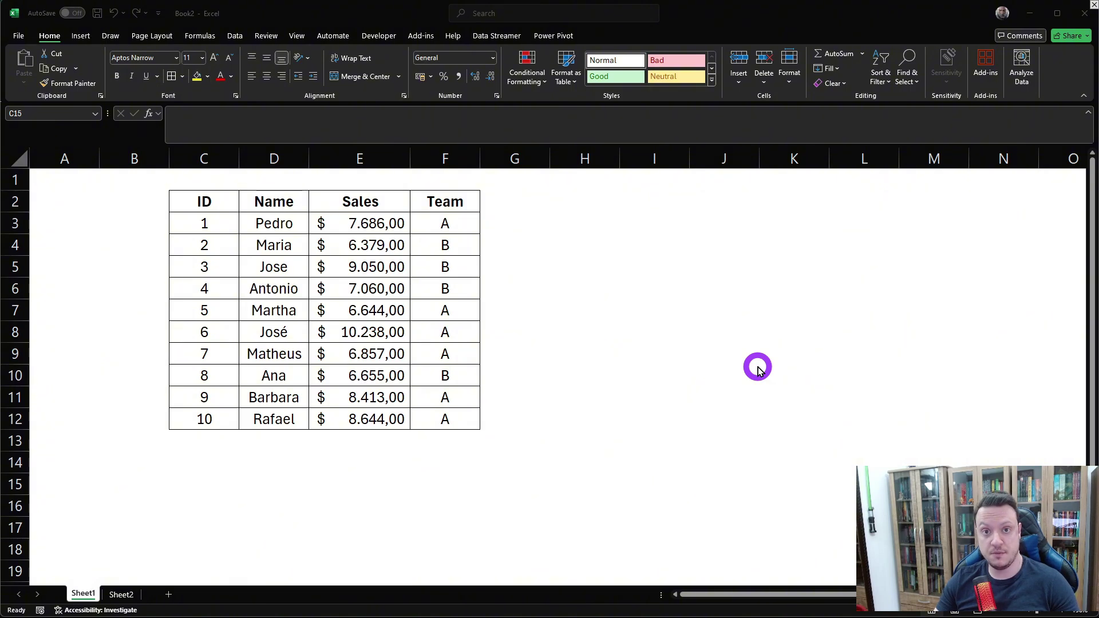
Convert the ID, Name, Sales and Team range C2:F12 into an Excel table, using its first row as headers
left_click(207, 199)
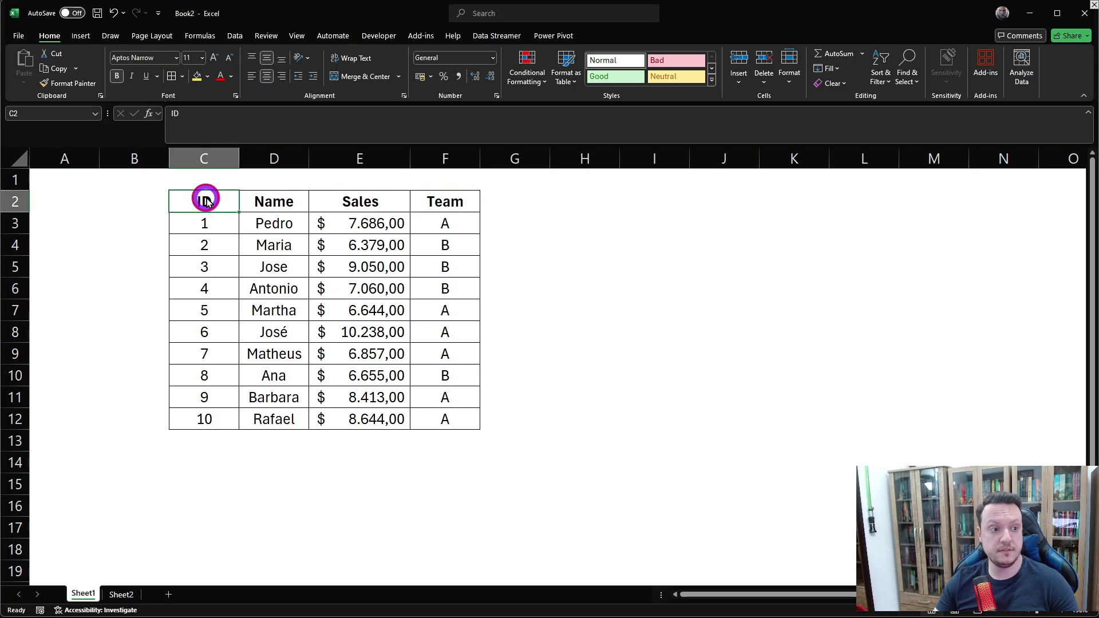
left_click_drag(206, 200, 446, 418)
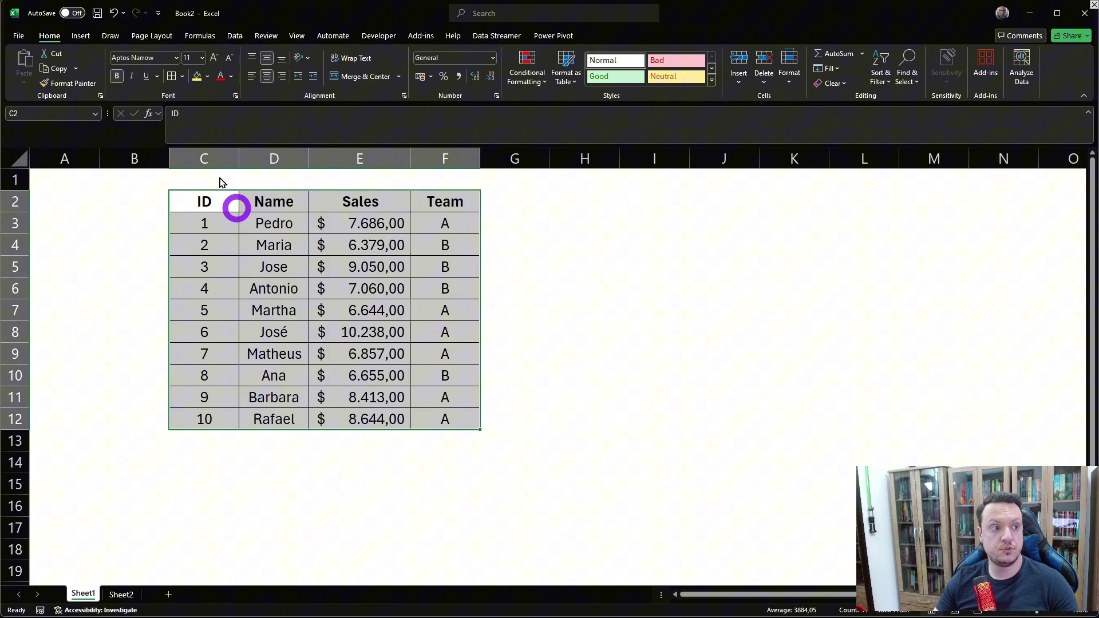
left_click(81, 35)
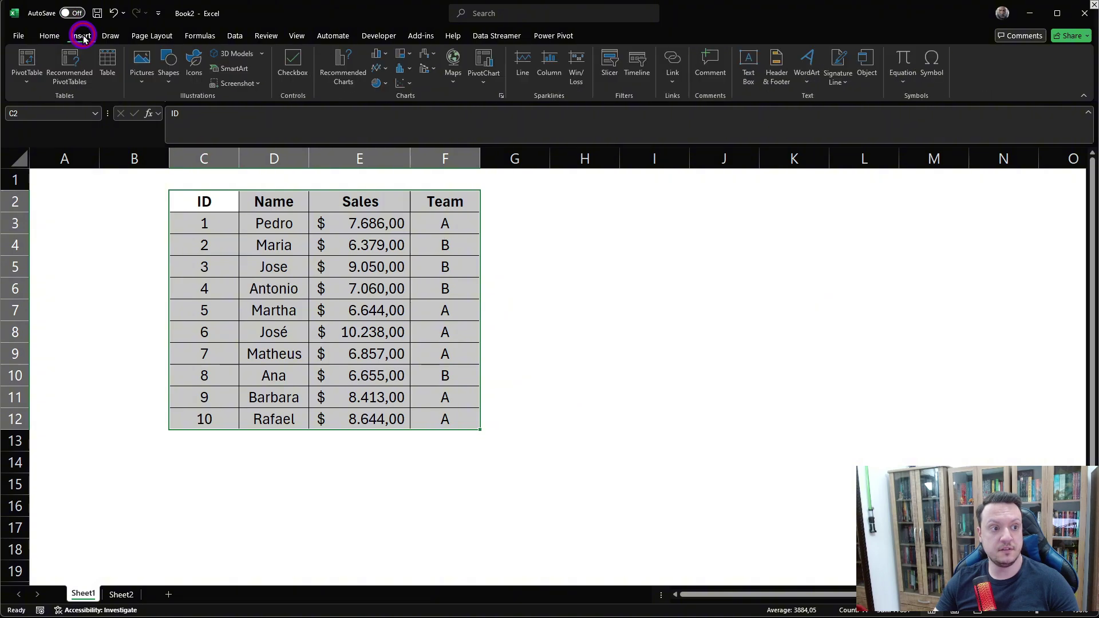
left_click(110, 63)
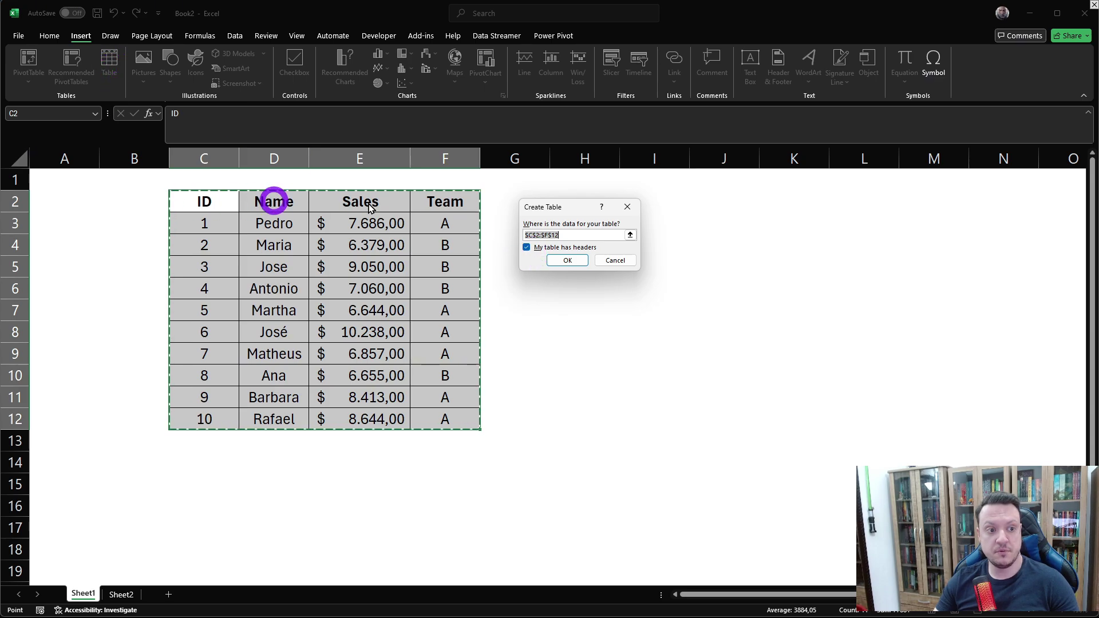
left_click(527, 248)
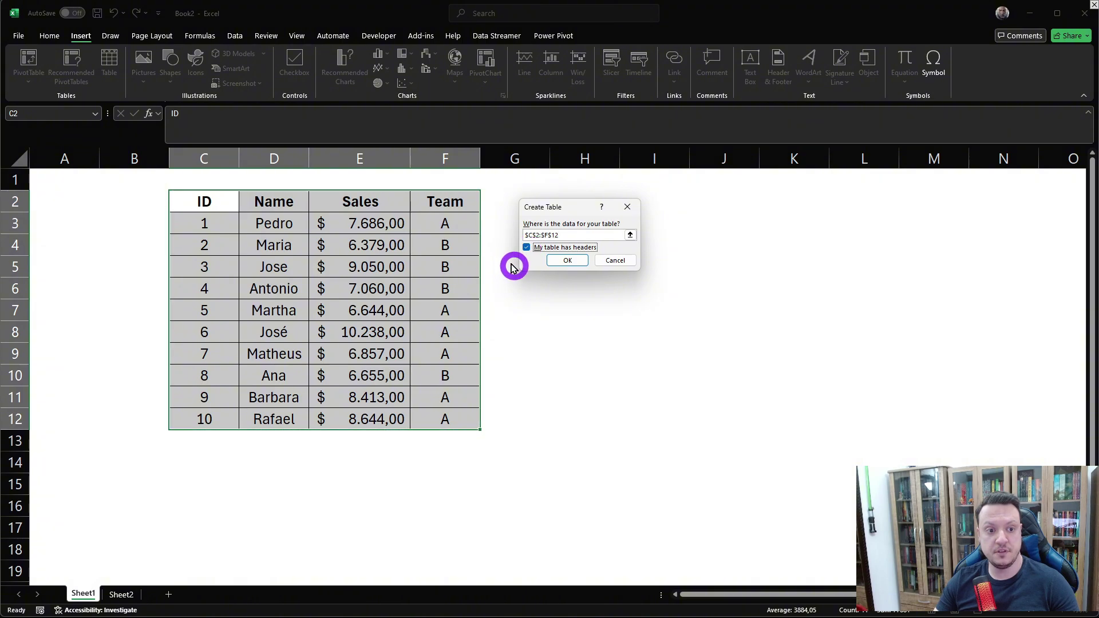
left_click(567, 261)
left_click(628, 334)
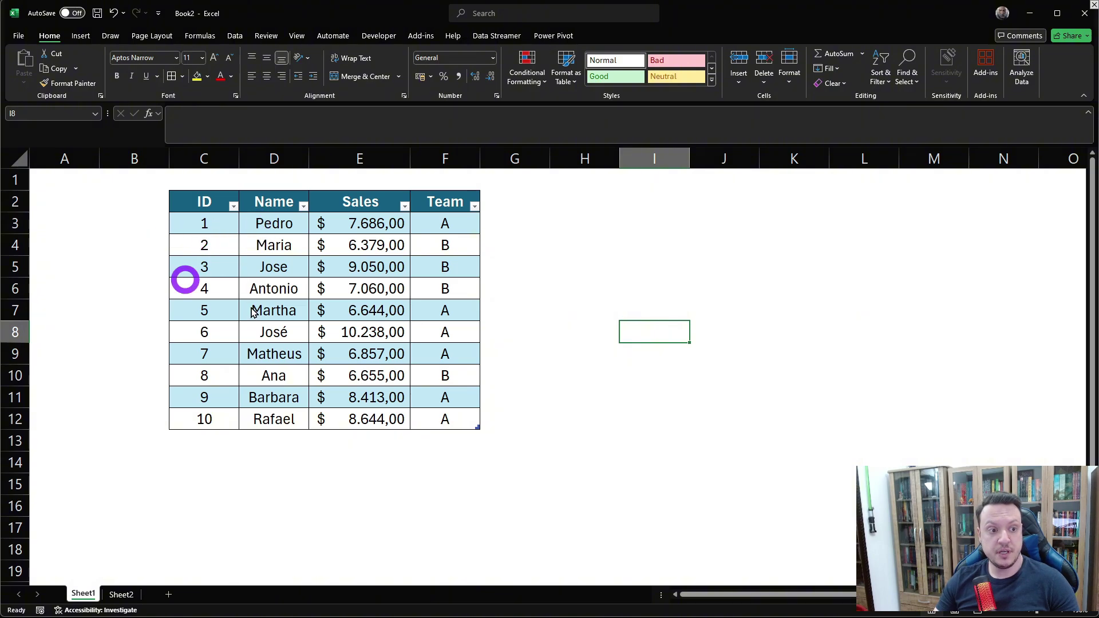
Apply the purple Medium table style from the Table Styles gallery
left_click(289, 269)
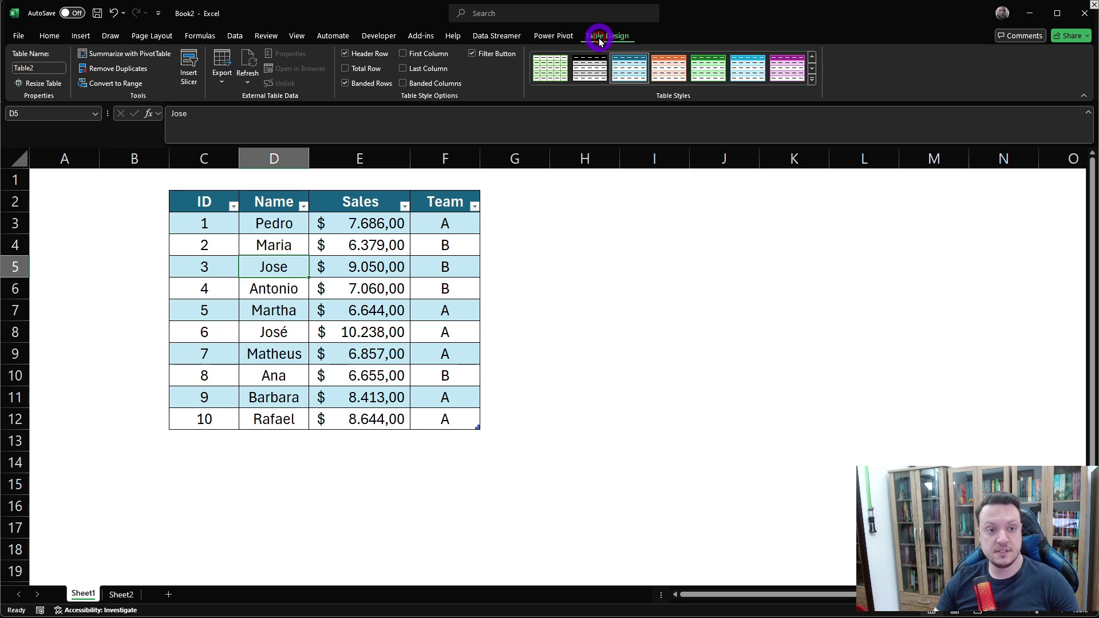
left_click(813, 82)
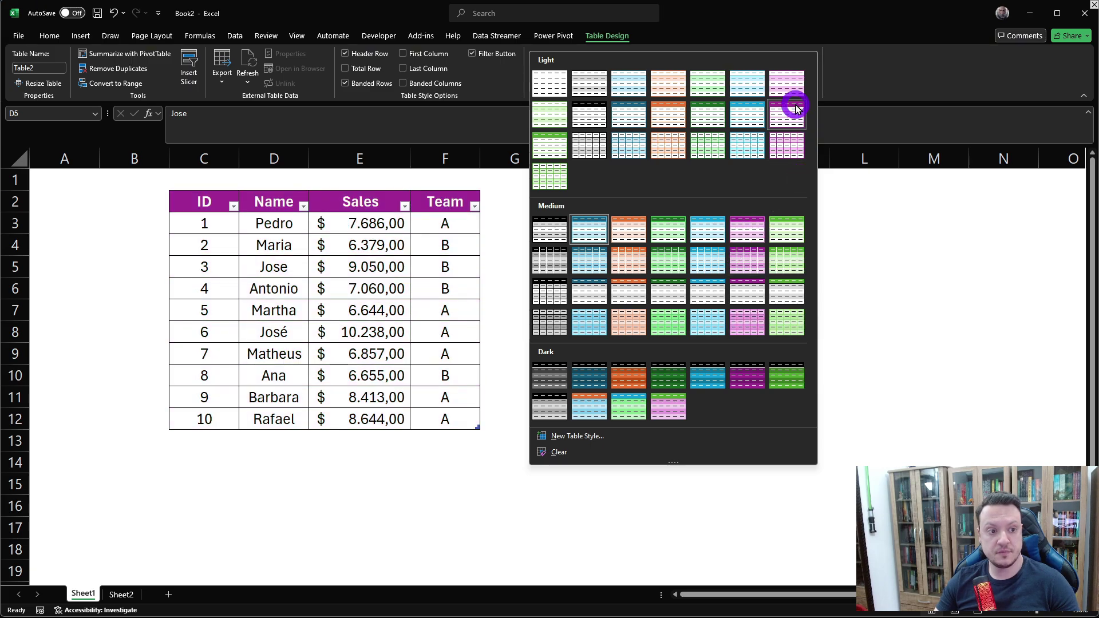
left_click(743, 237)
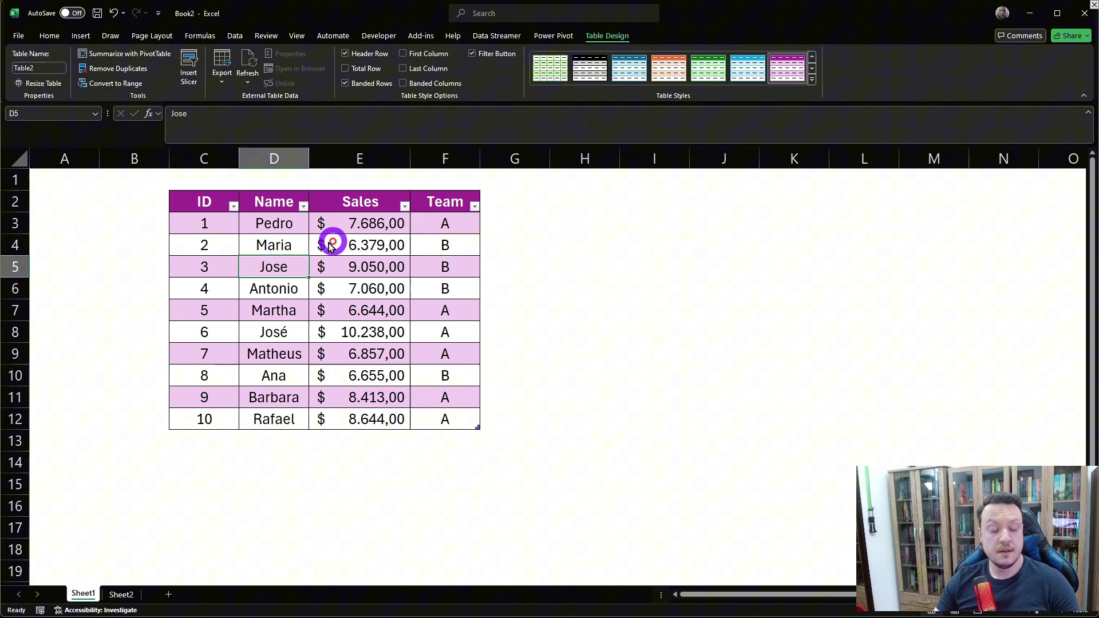
left_click(591, 219)
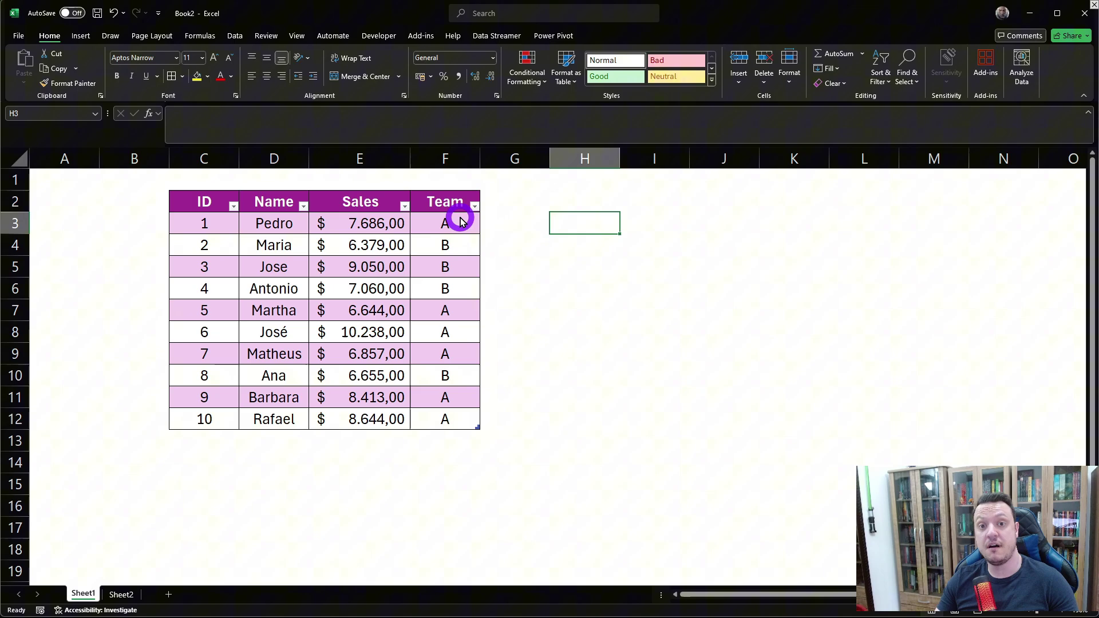
Insert a Team slicer and place it beside the table, sized about 5.15 × 3.8 cm
left_click(266, 222)
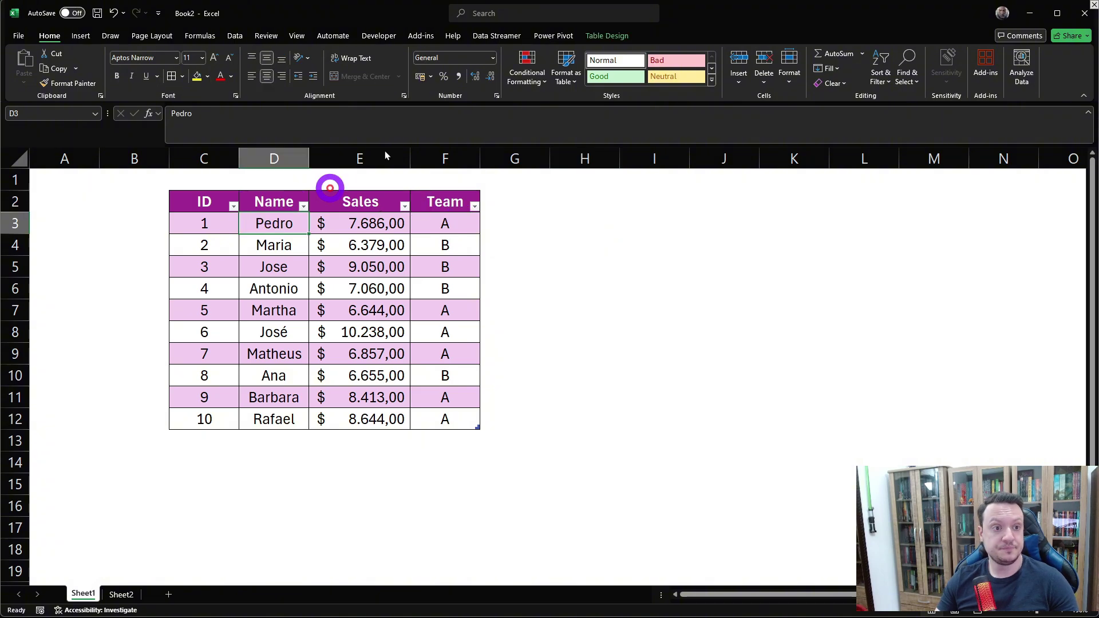
left_click(609, 38)
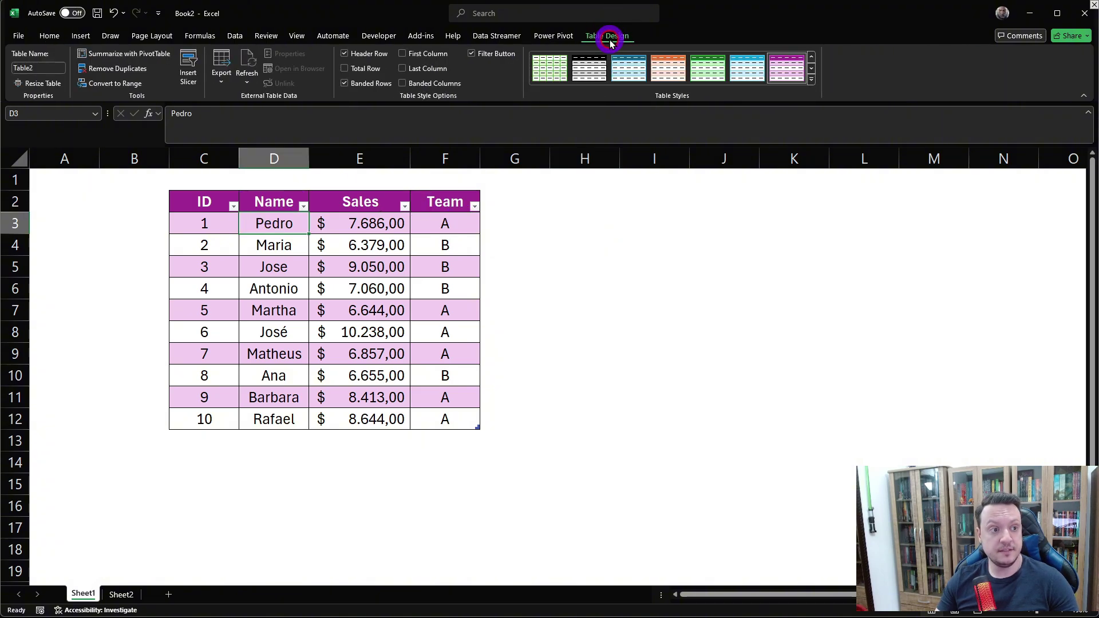
left_click(190, 61)
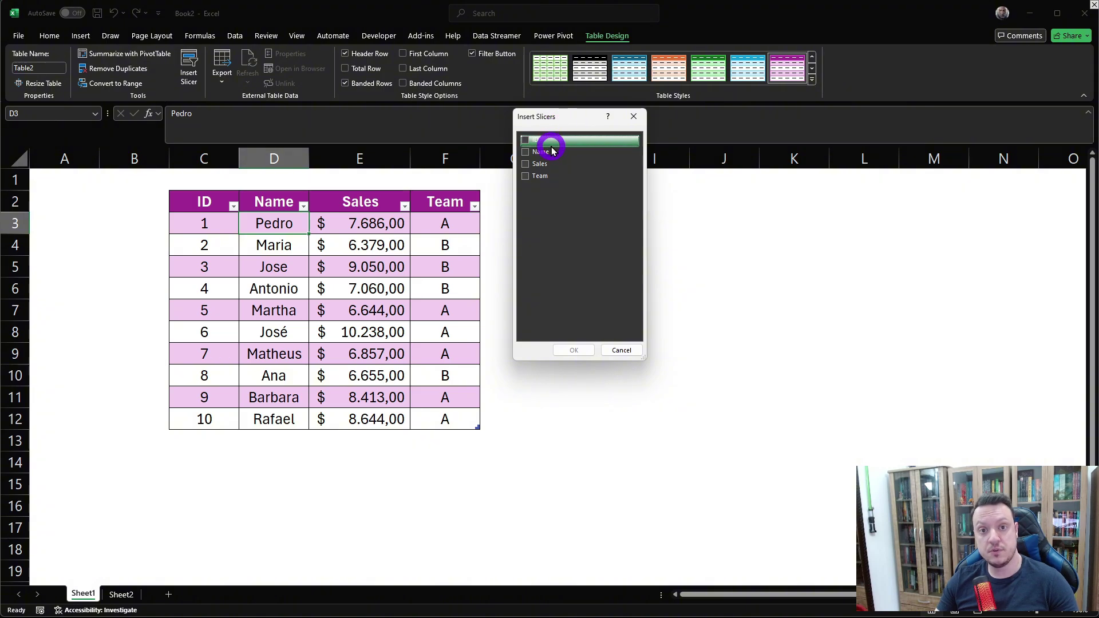
left_click(536, 179)
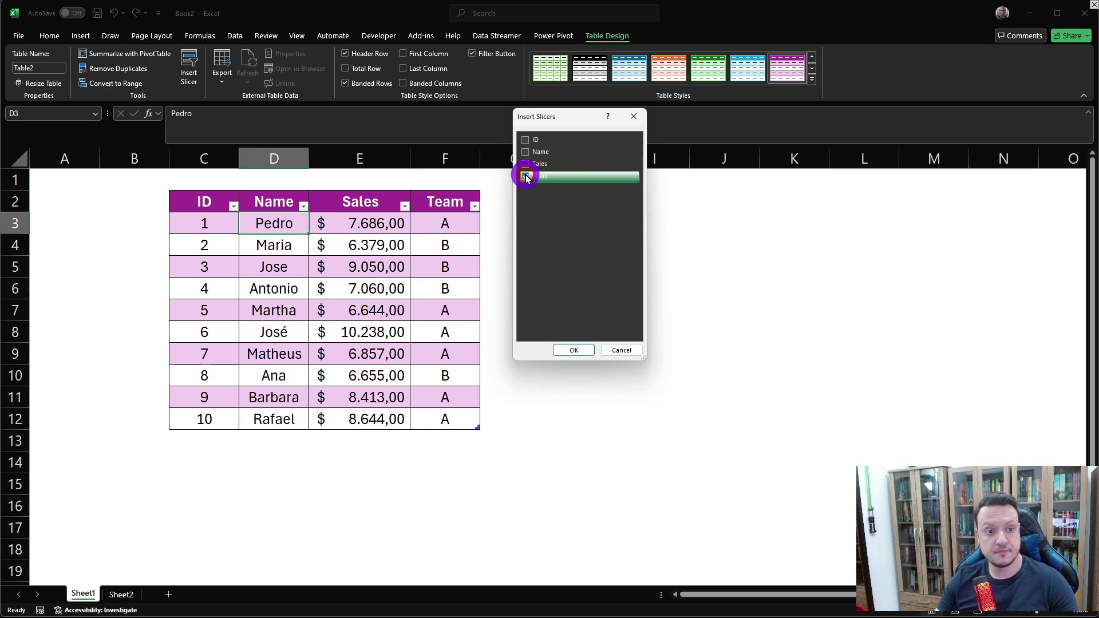
left_click(526, 176)
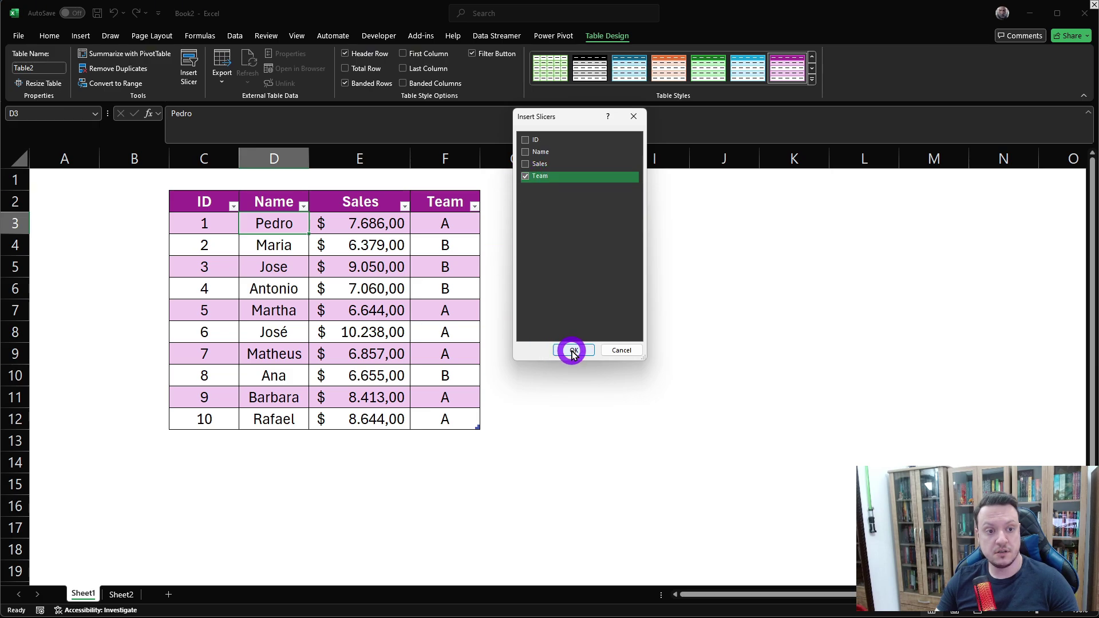
left_click(573, 351)
left_click_drag(538, 248, 581, 196)
left_click_drag(515, 185, 566, 189)
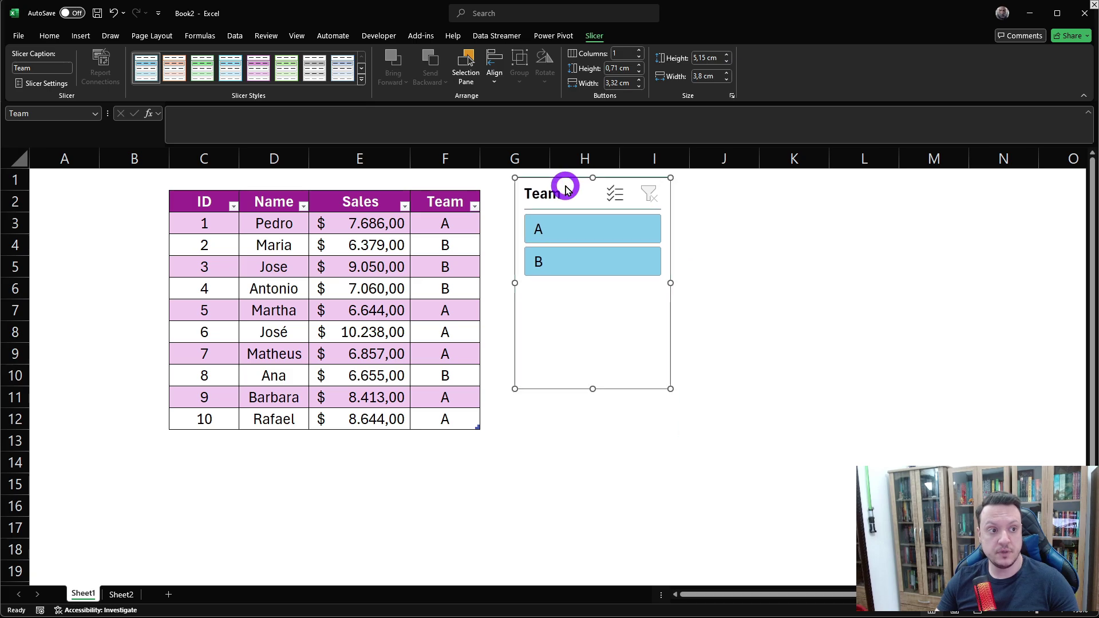
Give the Team slicer the purple style and shrink it to about 2.77 × 3.8 cm beside row 2
left_click(362, 80)
left_click(254, 136)
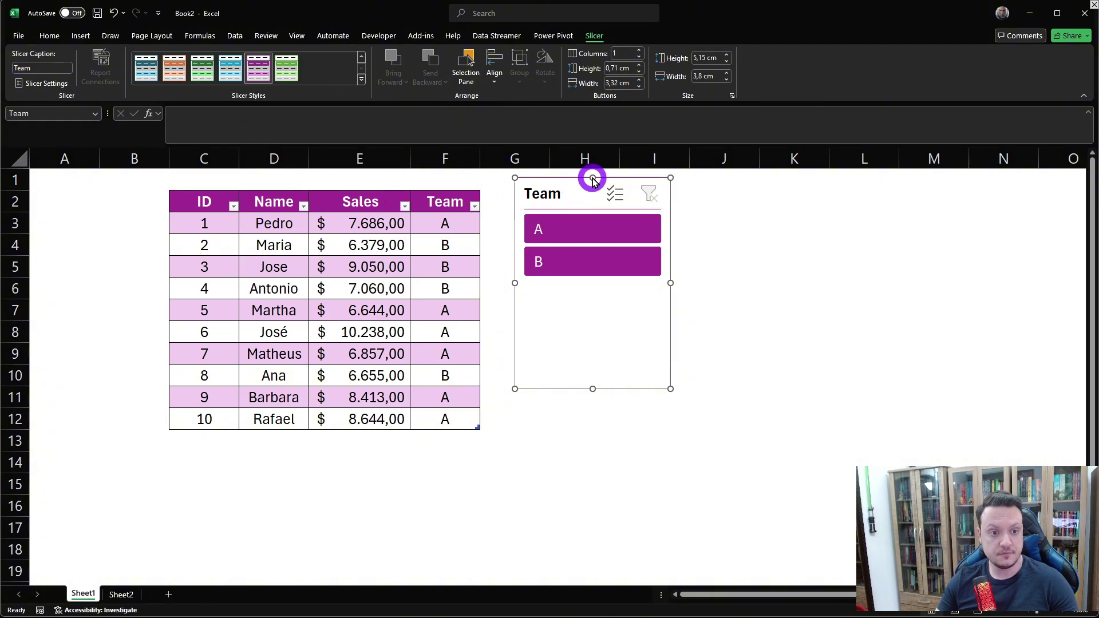
left_click_drag(592, 180, 590, 306)
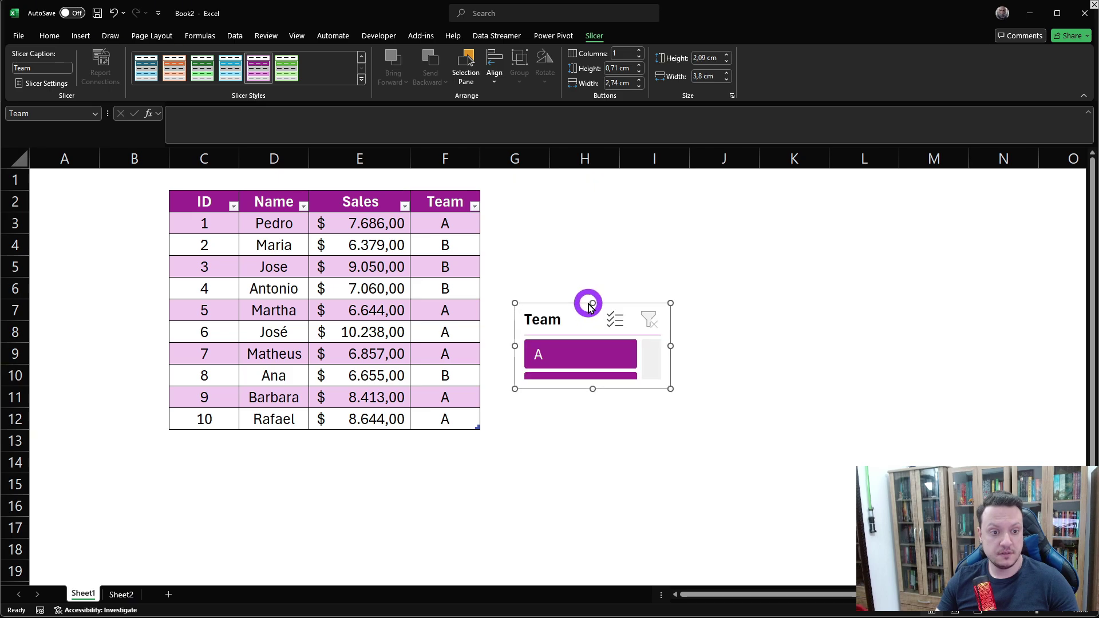
left_click_drag(593, 389, 594, 407)
left_click_drag(559, 311, 554, 188)
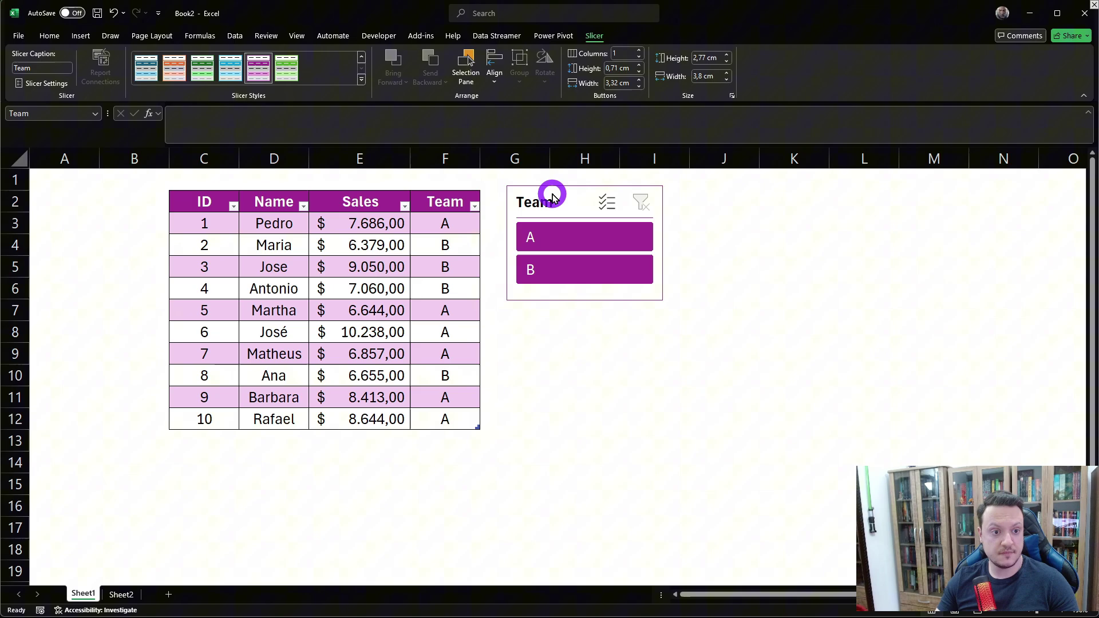
left_click(572, 351)
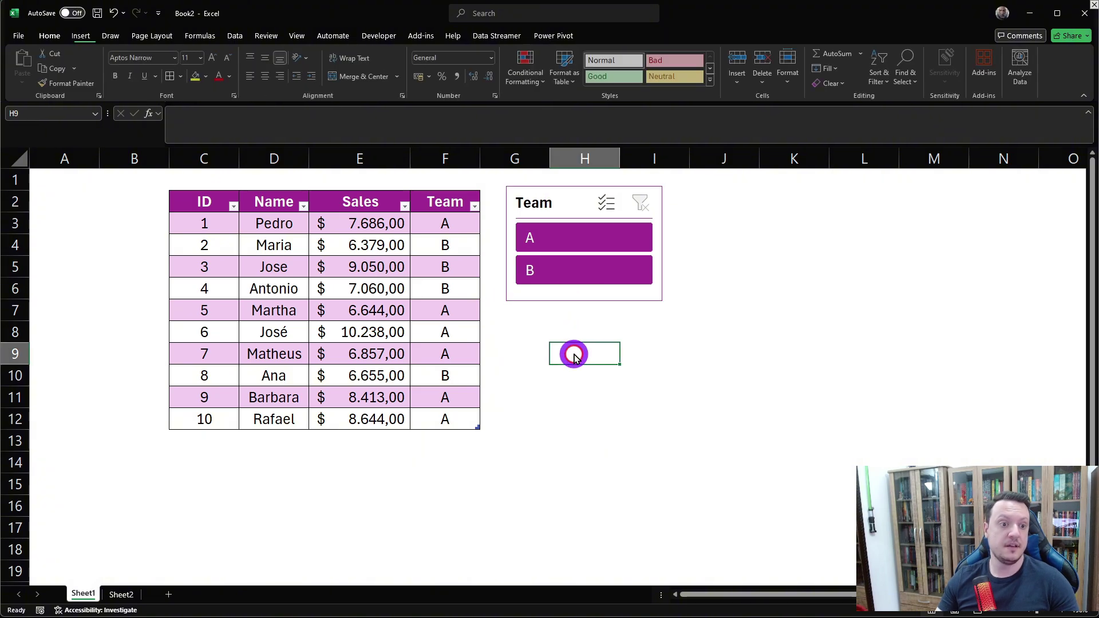
Uncheck Filter Button on Table Design to hide the header filter arrows
left_click(558, 240)
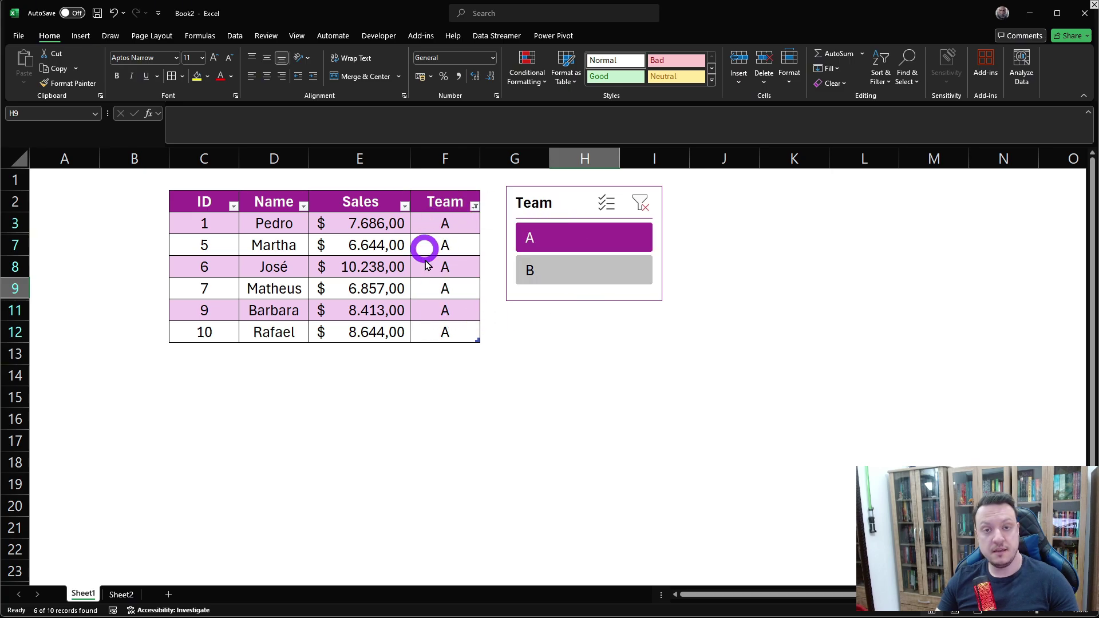
left_click(568, 271)
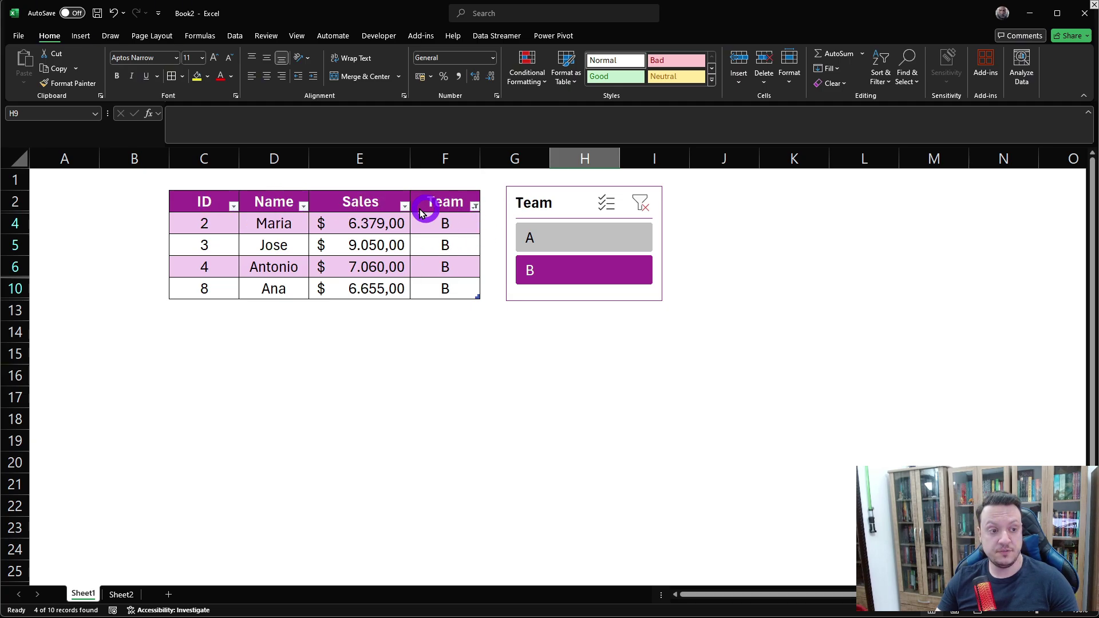
left_click(390, 228)
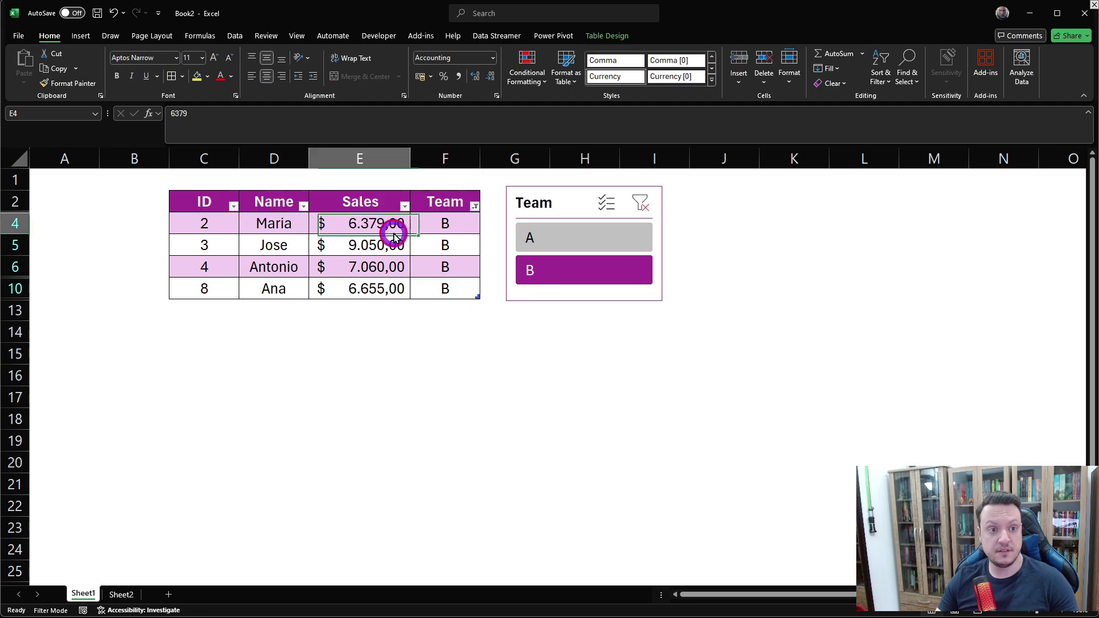
left_click(594, 41)
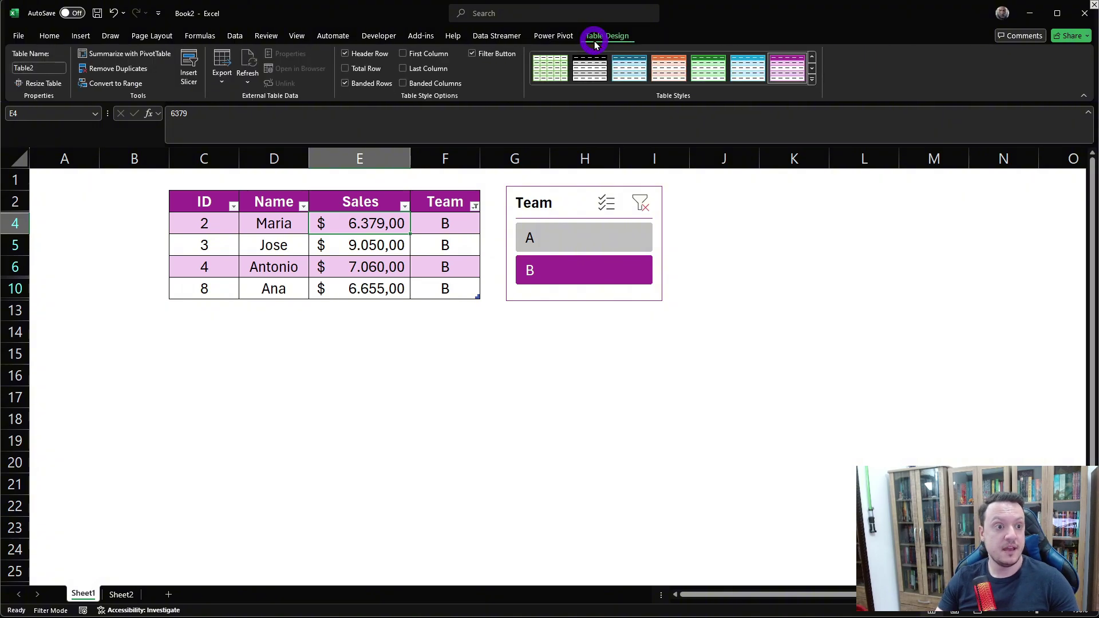
left_click(473, 54)
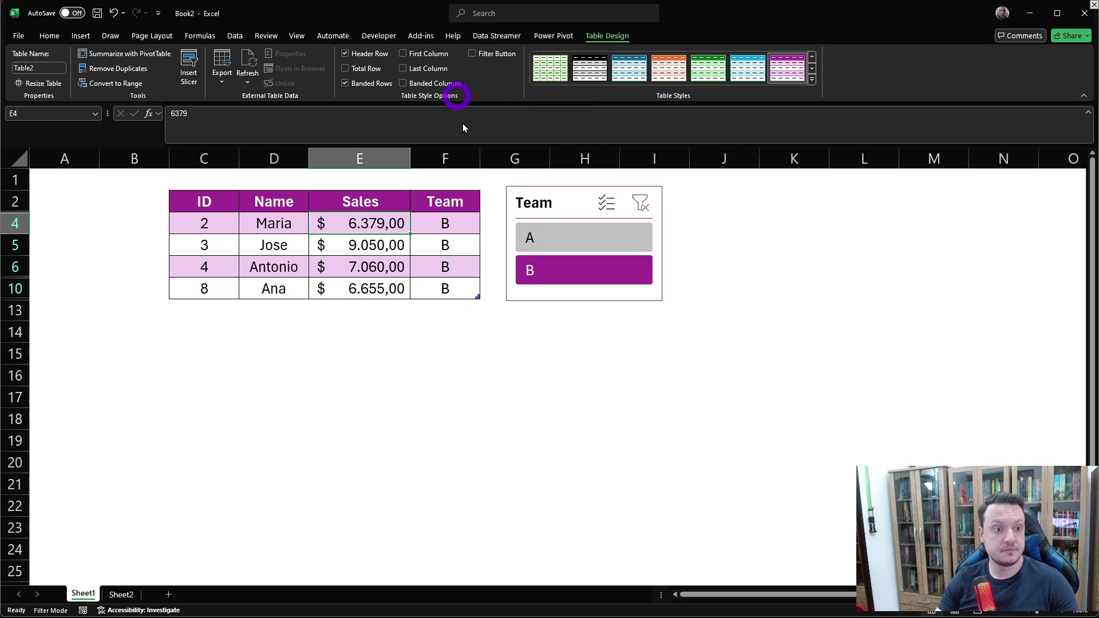
left_click(445, 376)
Filter the table to Team A with the slicer, leaving 6 of 10 records
left_click(545, 240)
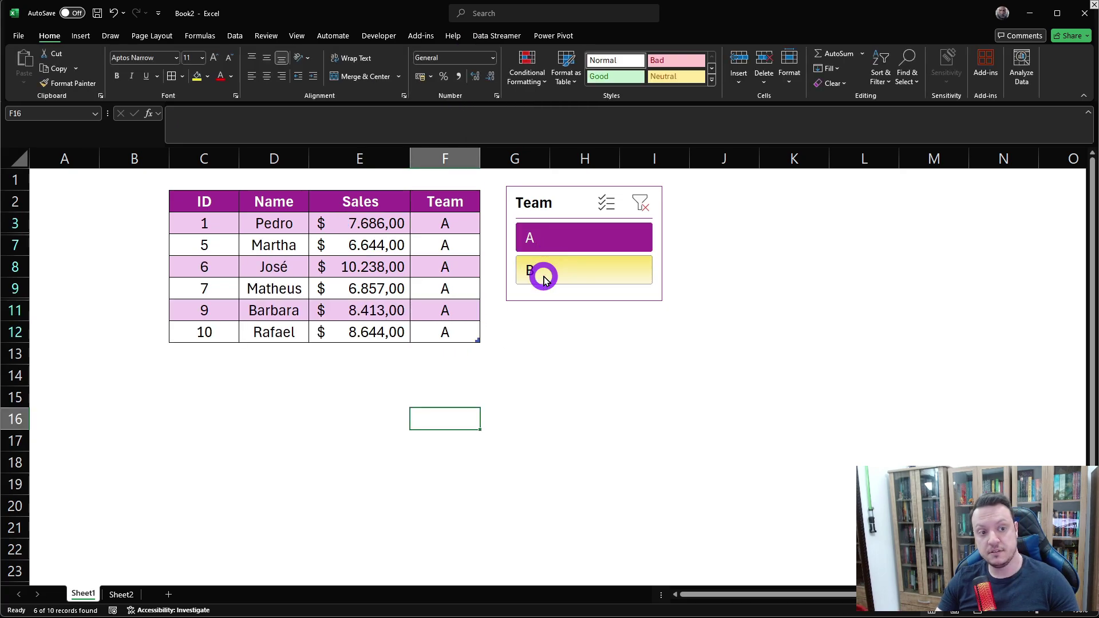
left_click(545, 280)
left_click(553, 241)
left_click(558, 268)
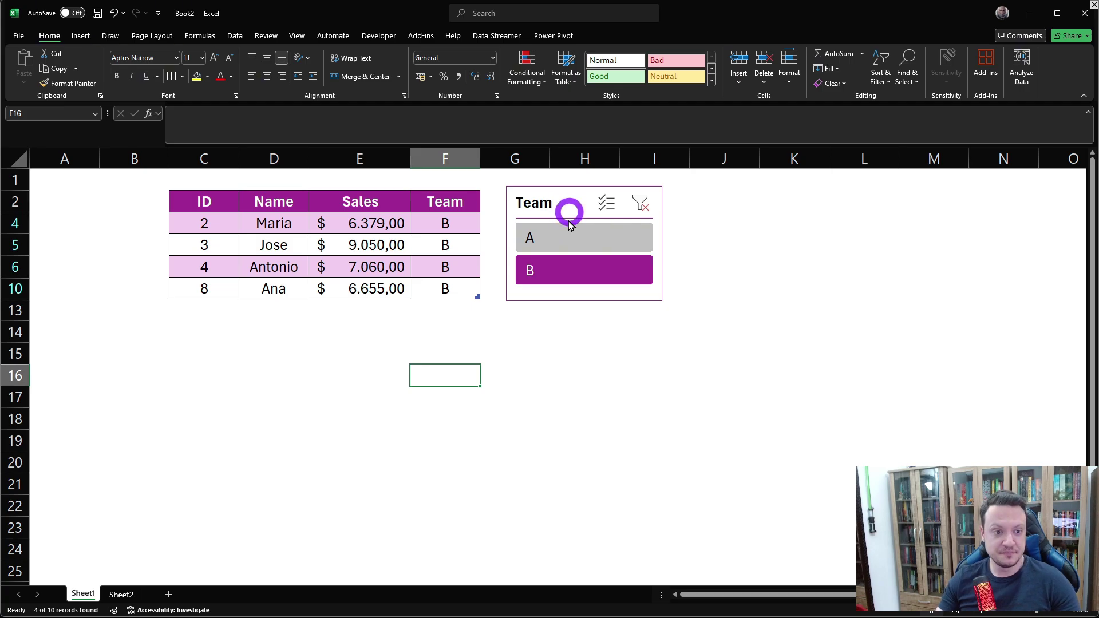
left_click(565, 239)
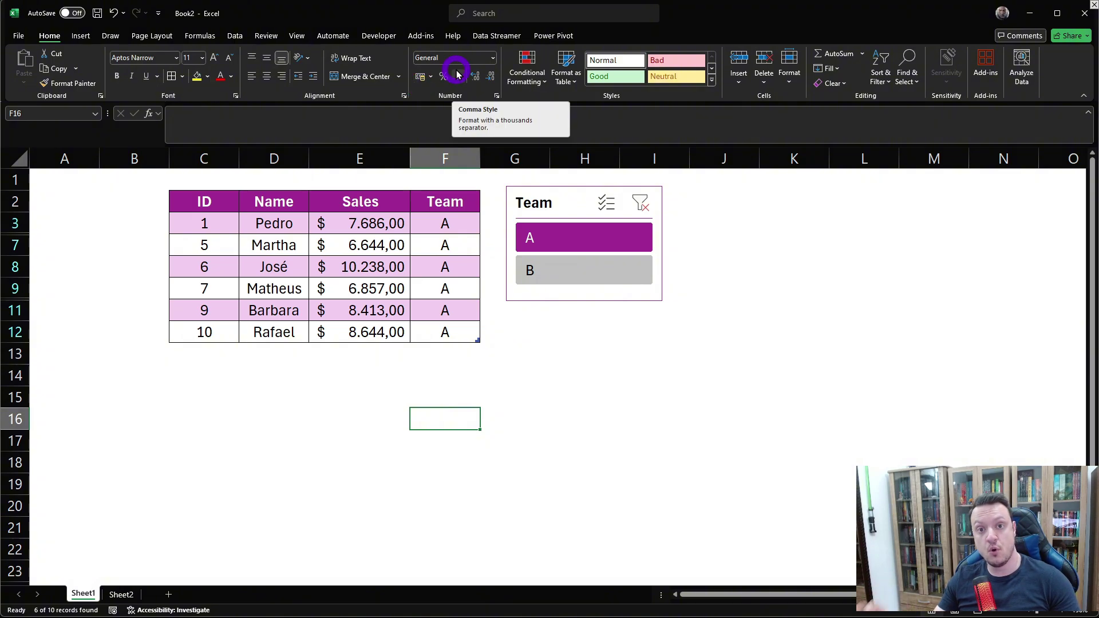
Turn on the table's Total Row and inspect its total cells
left_click(322, 207)
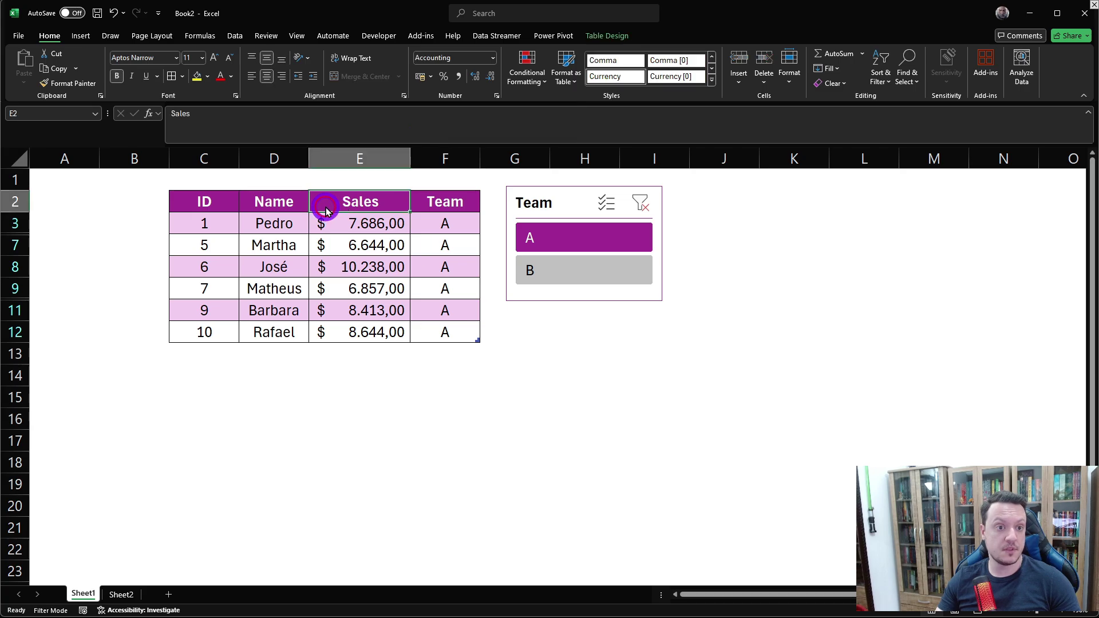
left_click(600, 41)
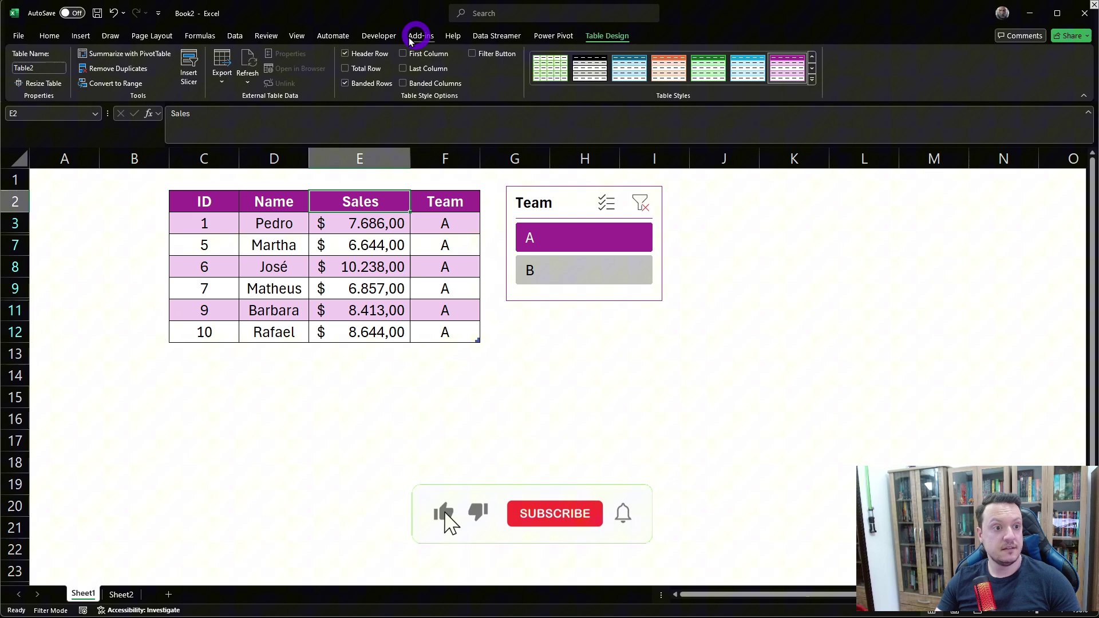
left_click(346, 68)
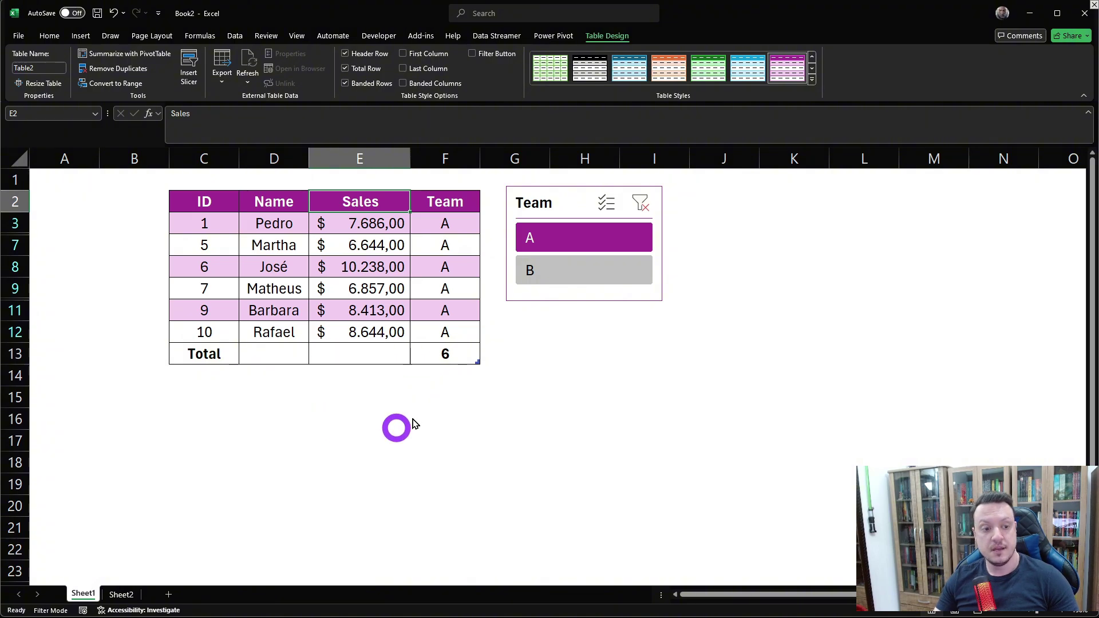
left_click(436, 355)
left_click(371, 354)
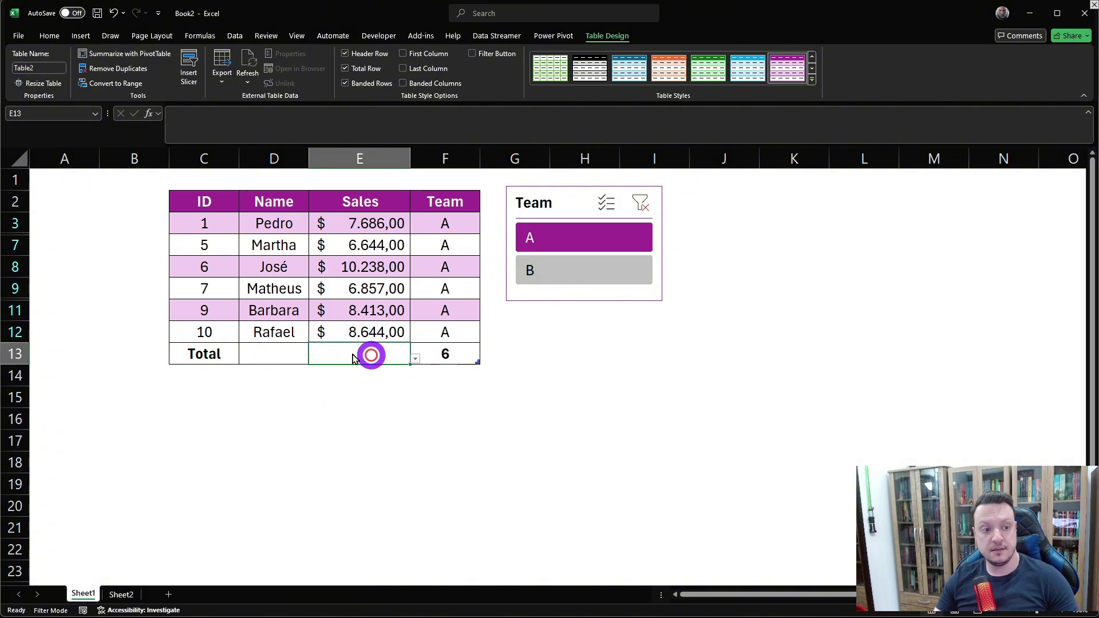
left_click(276, 355)
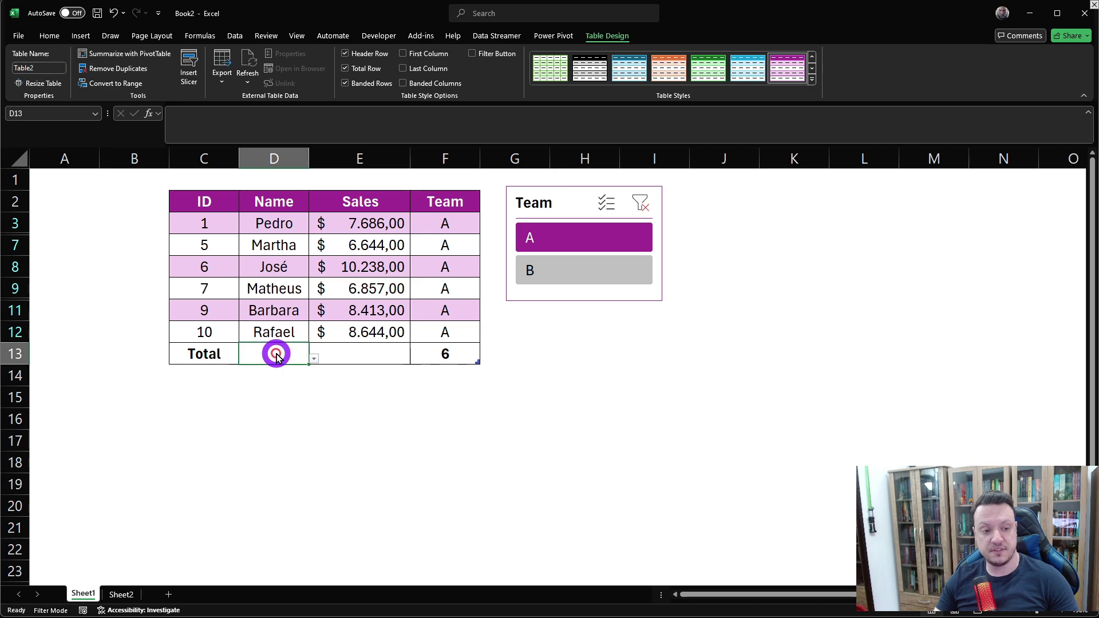
left_click(440, 354)
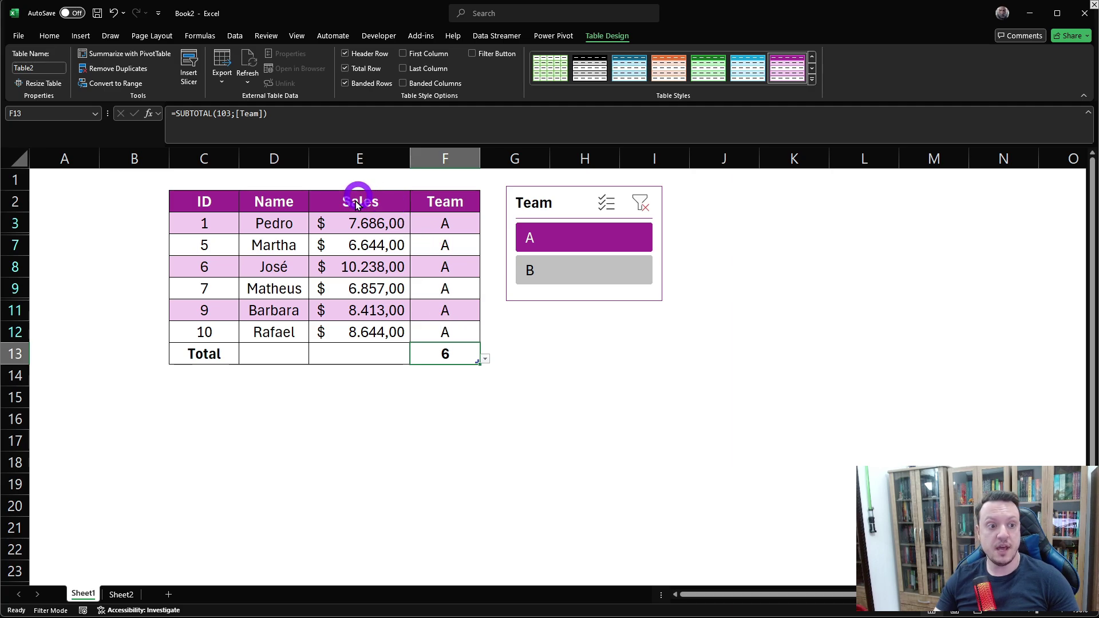
Set the Sales total in E13 to Sum (48.482,00) and delete the Team total in F13
left_click(363, 356)
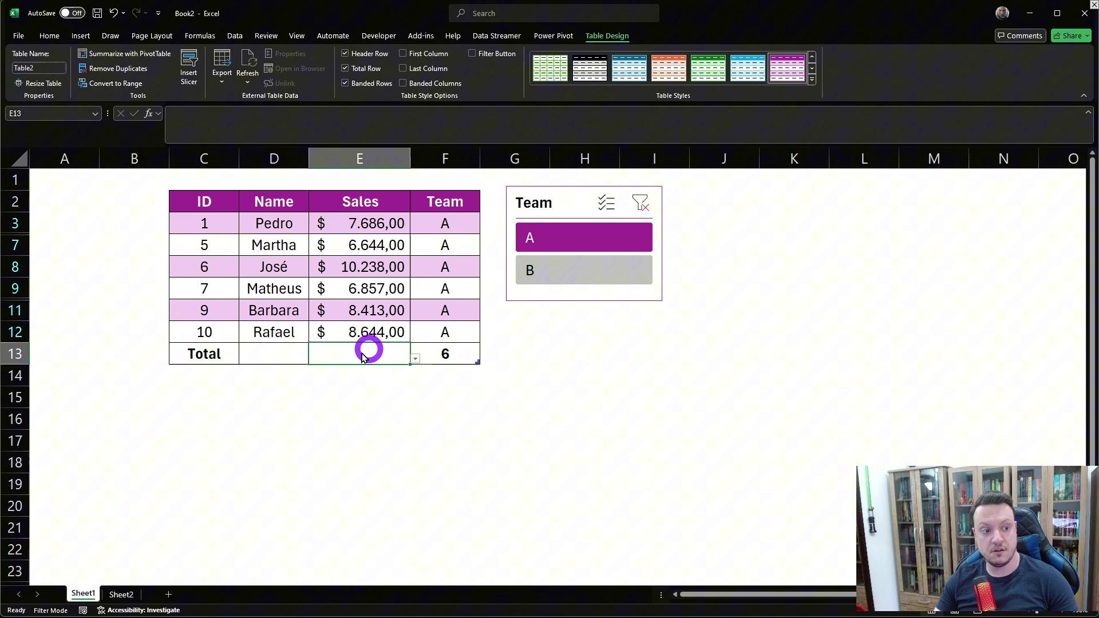
left_click(415, 359)
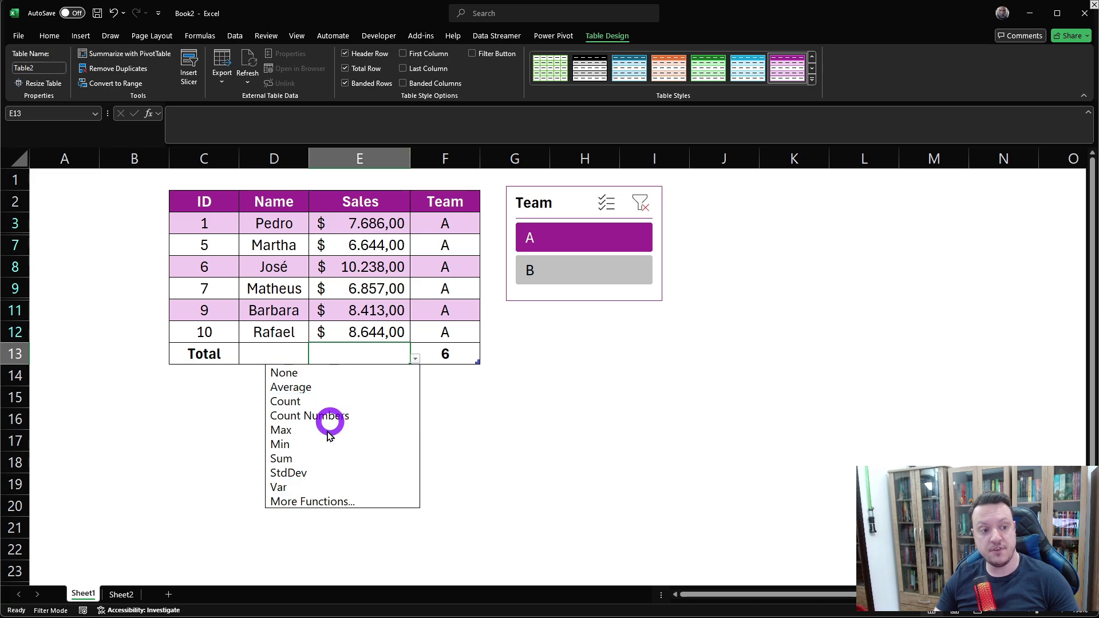
left_click(283, 459)
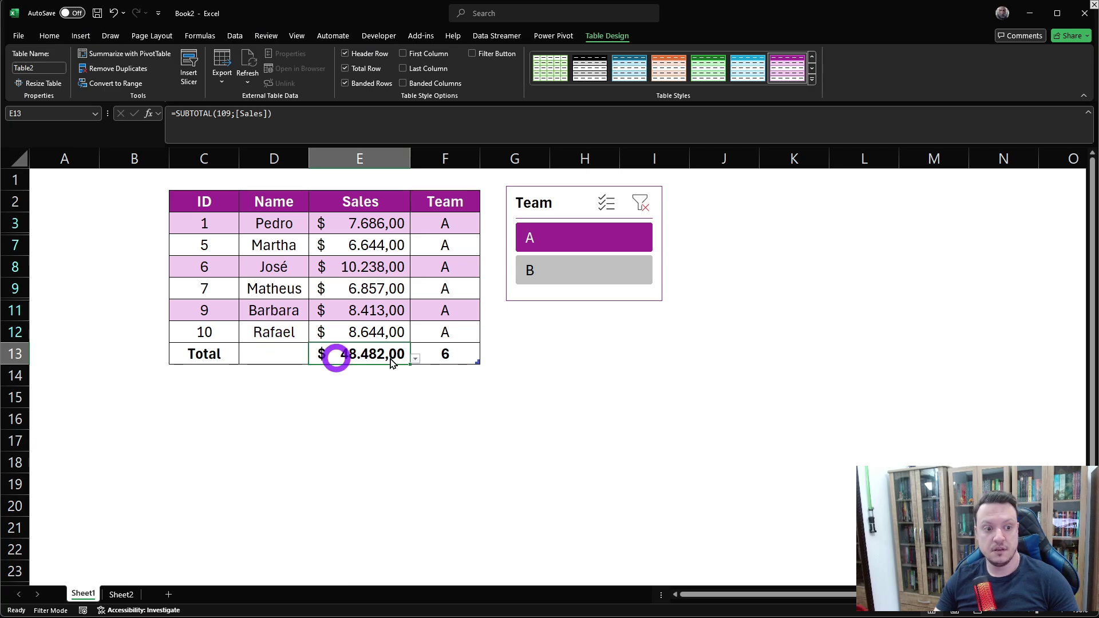
left_click(454, 354)
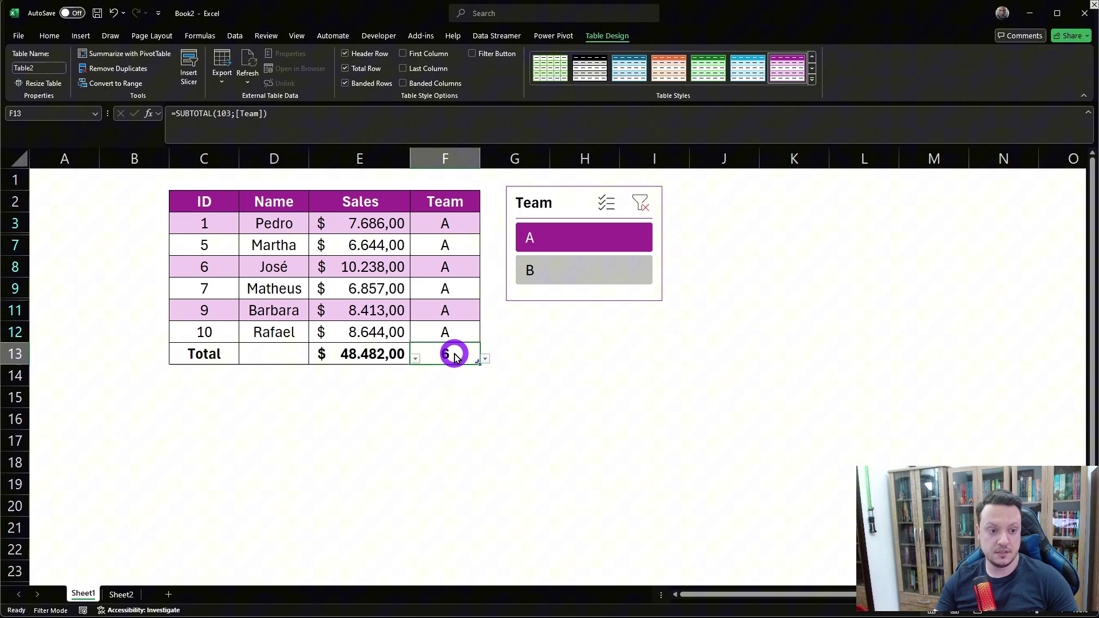
key("Delete")
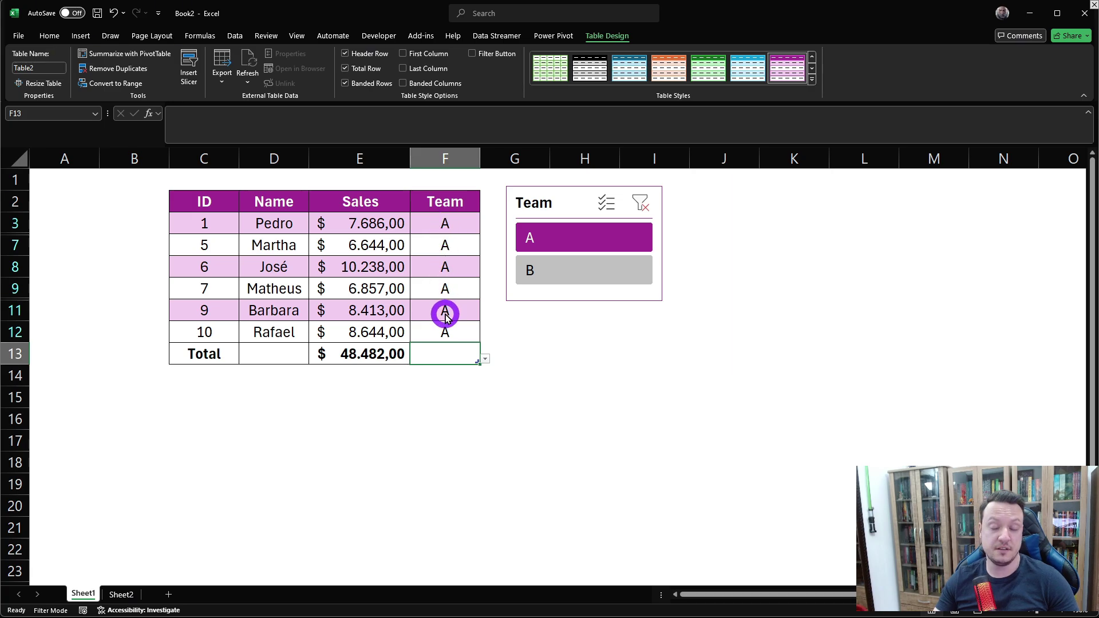
Toggle the slicer between Teams A and B, then clear it so all 10 rows total 77.626,00
left_click(449, 424)
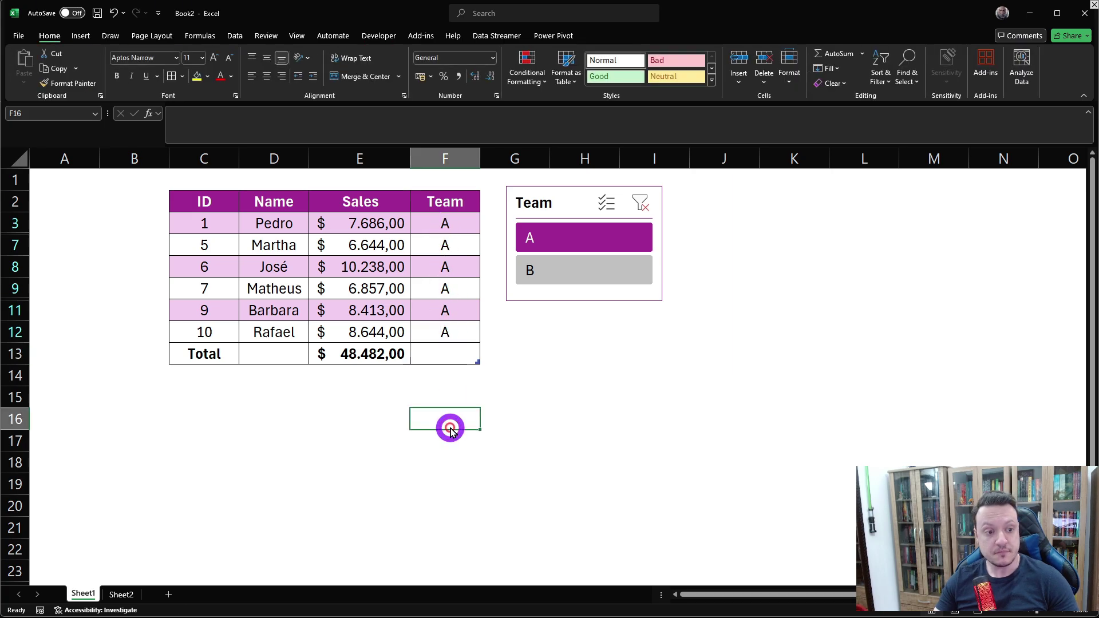
left_click(369, 404)
left_click(547, 236)
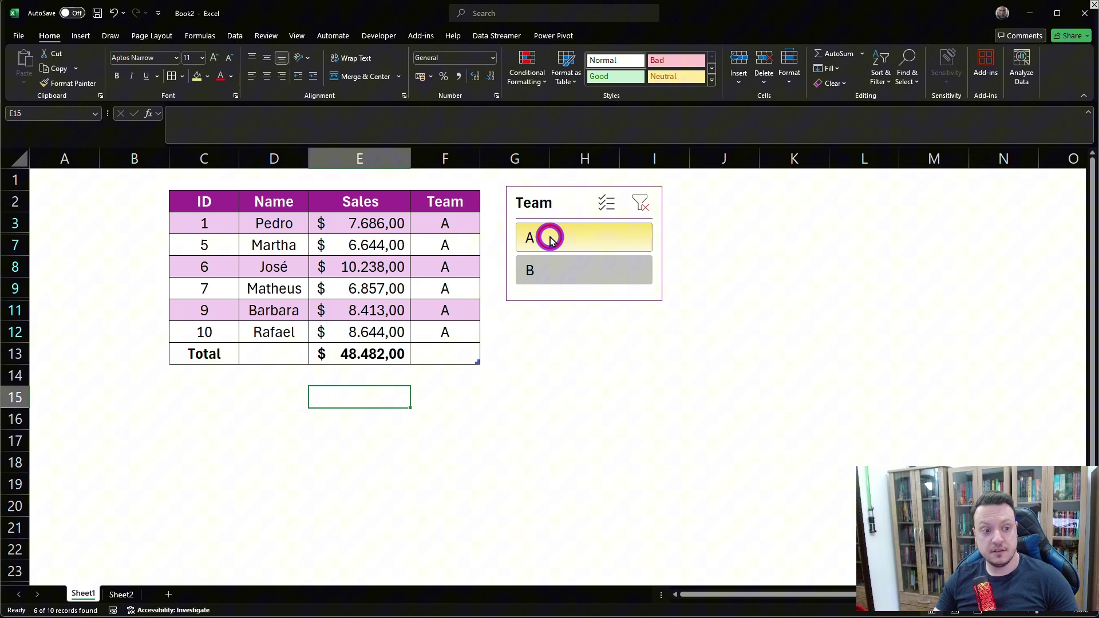
left_click(553, 269)
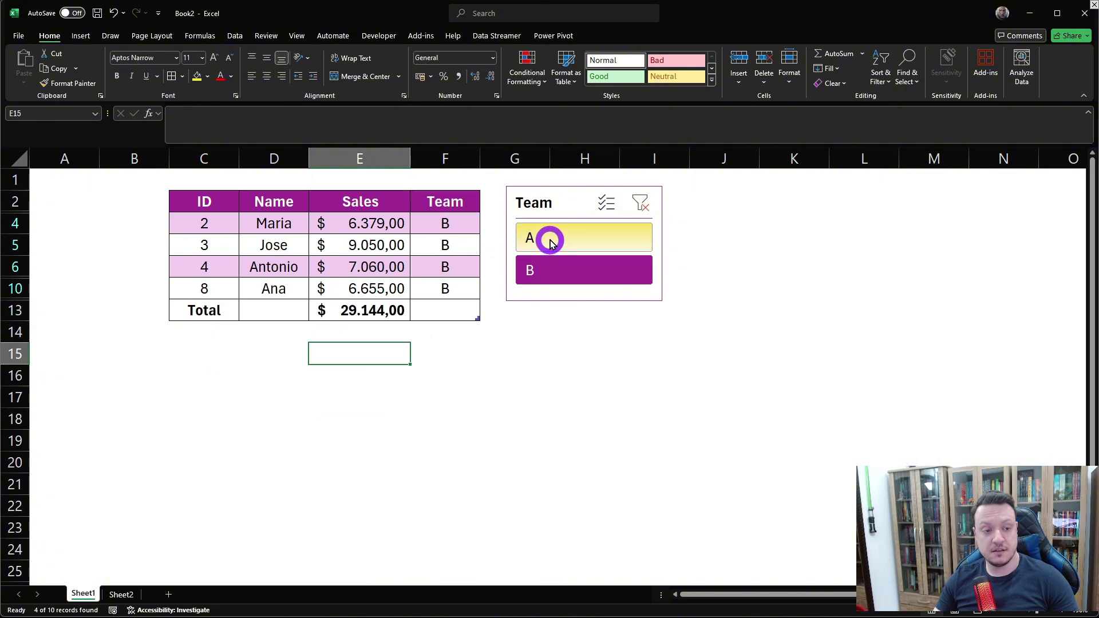
left_click(550, 241)
left_click(552, 267)
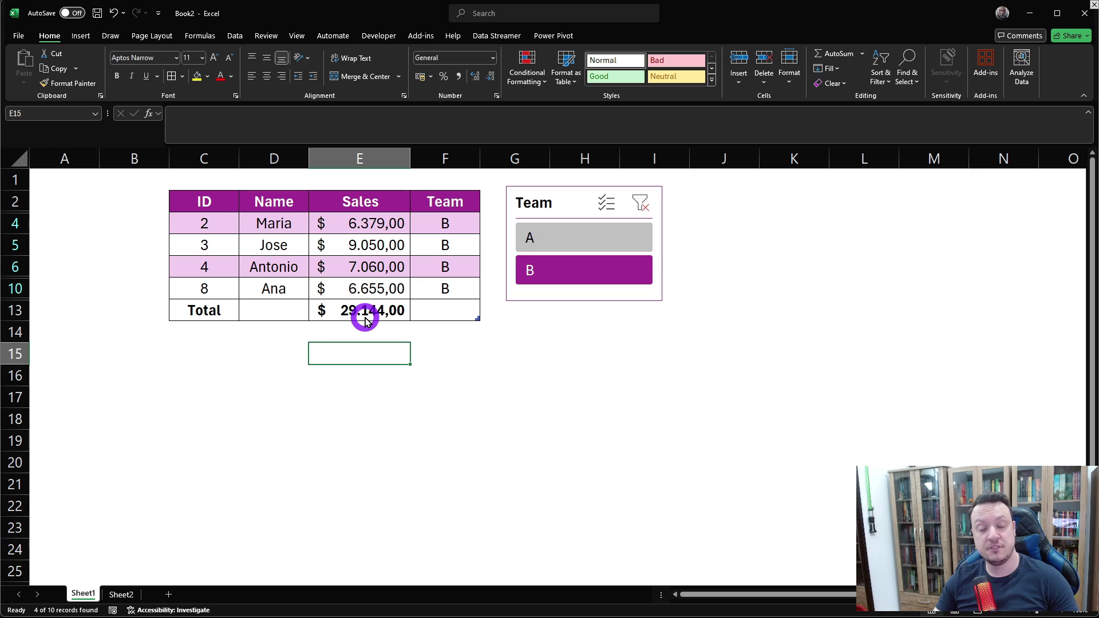
left_click(598, 239)
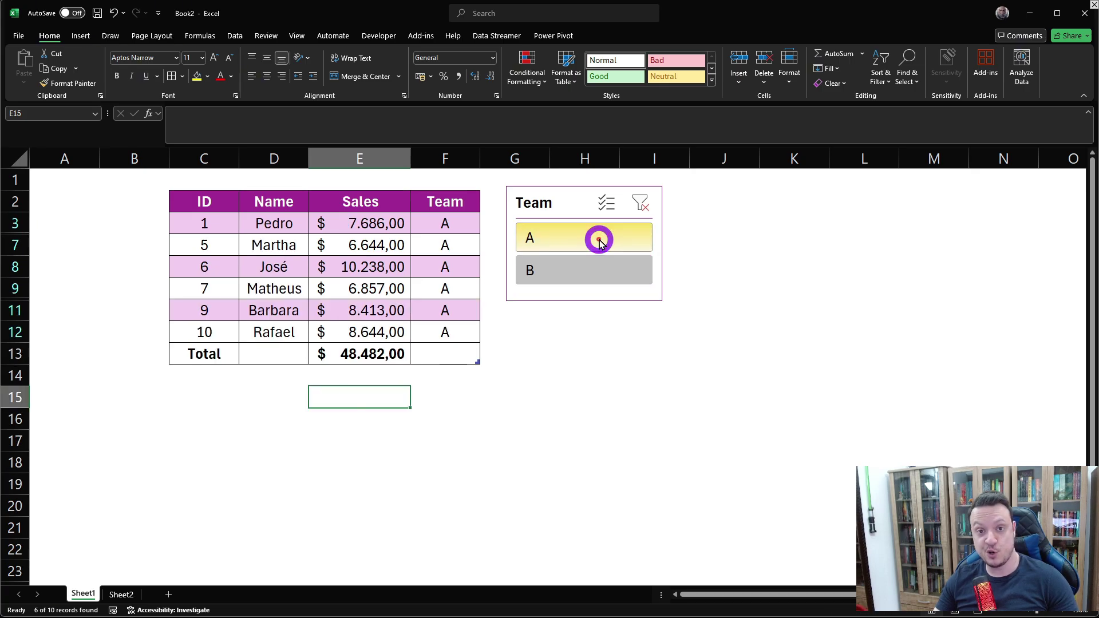
key("alt+c")
left_click(719, 346)
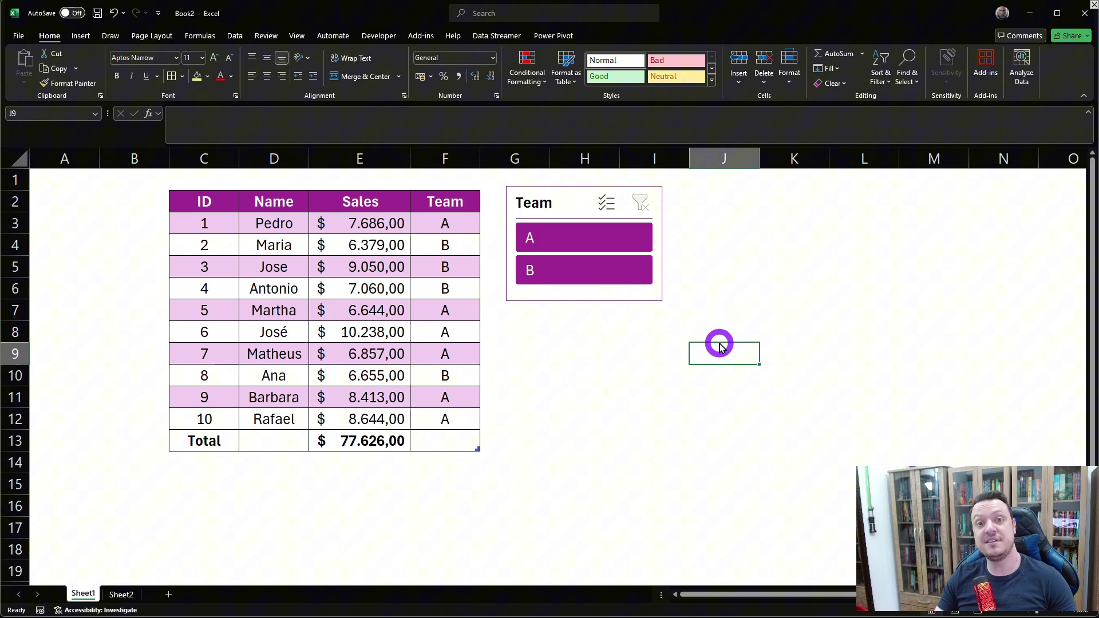